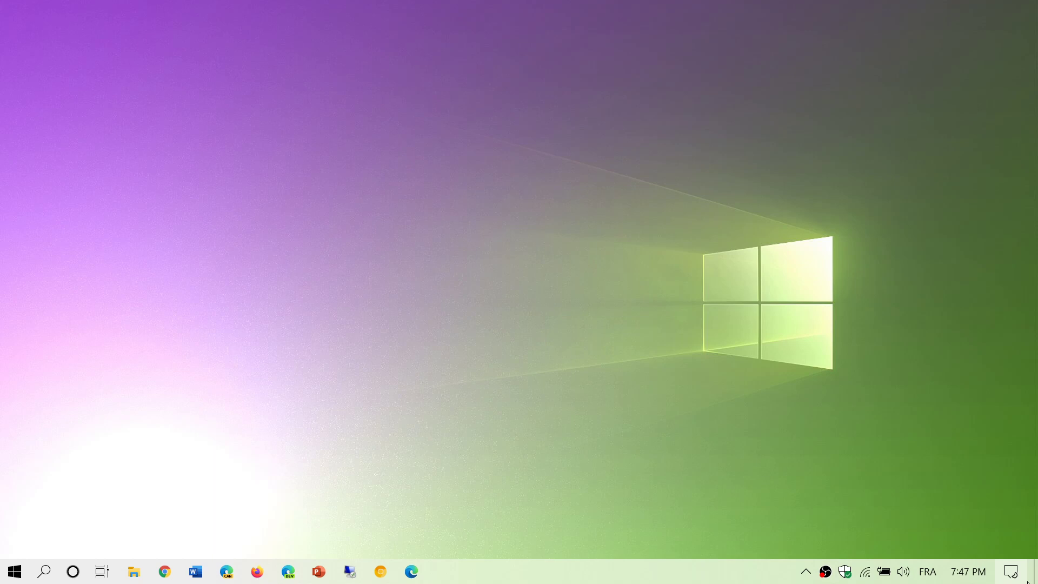
Open the main Settings window from the Action Center's All settings tile.
click(1013, 572)
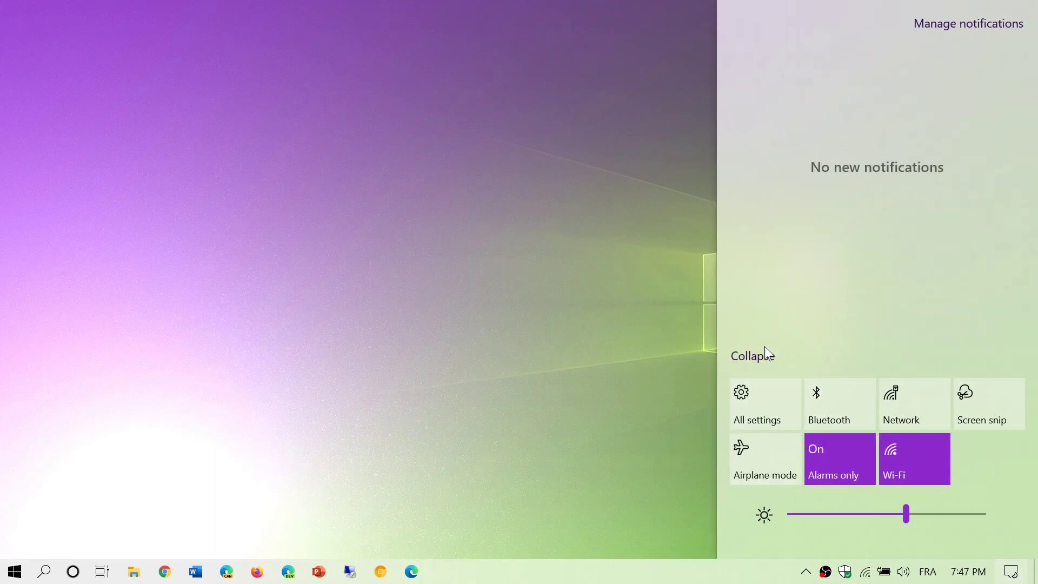
click(752, 401)
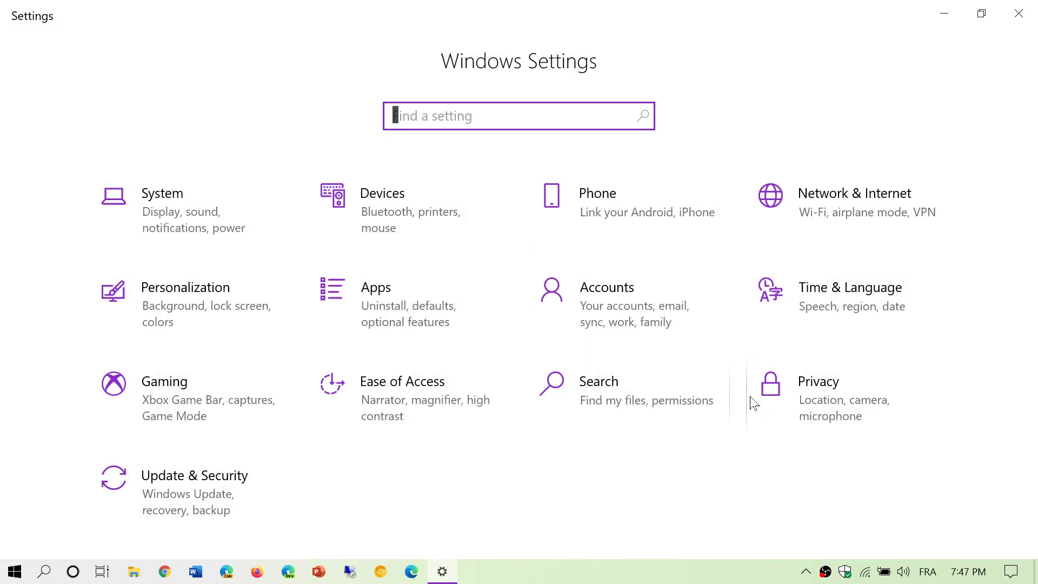
Check for updates under Update & Security, starting the Defender intelligence update.
click(260, 486)
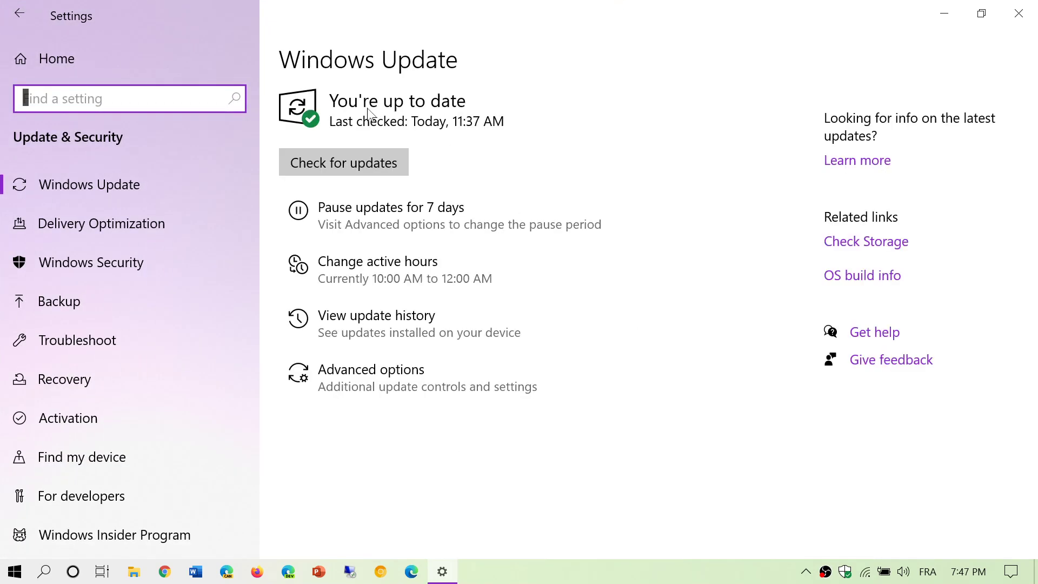
click(359, 160)
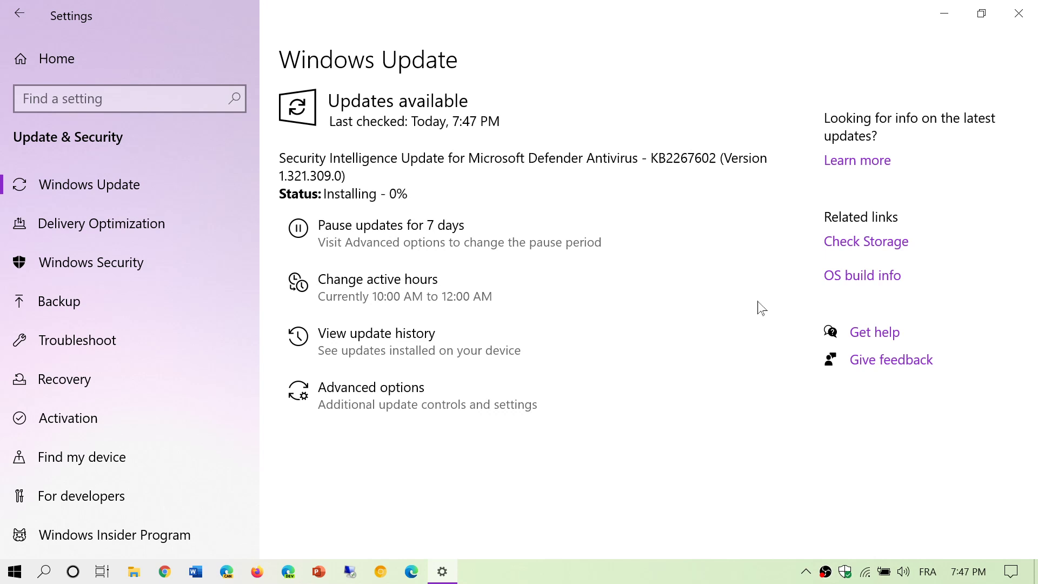
Close the Settings window to return to the empty desktop.
click(1018, 13)
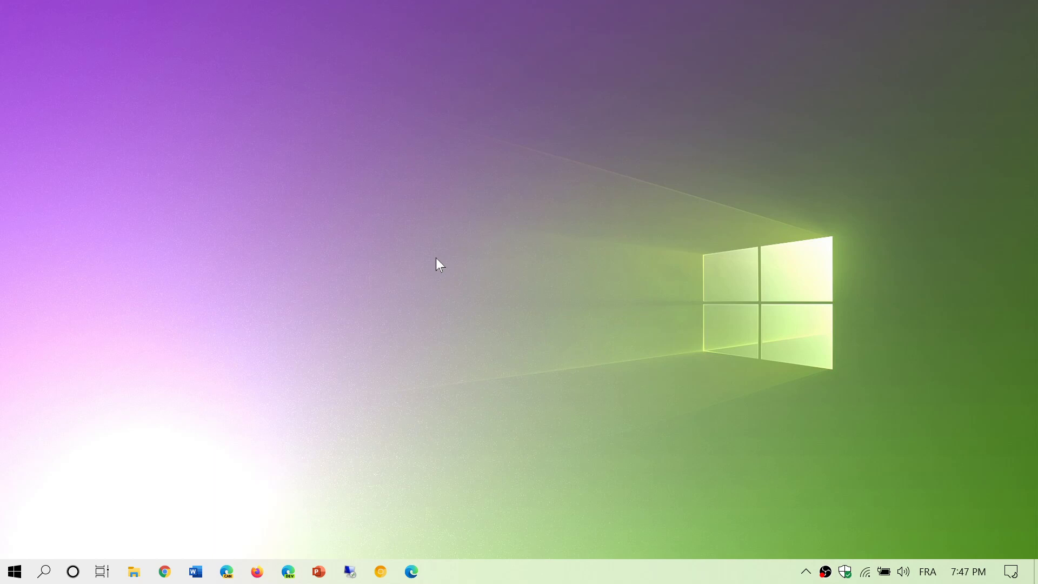